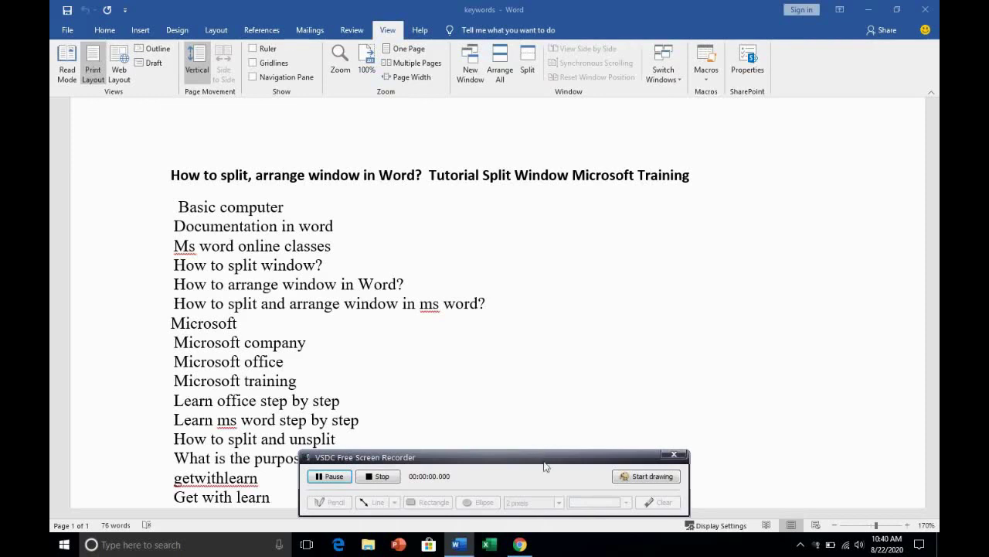
# - Open a second window of the keywords document
pyautogui.moveTo(543, 460); pyautogui.dragTo(593, 552)
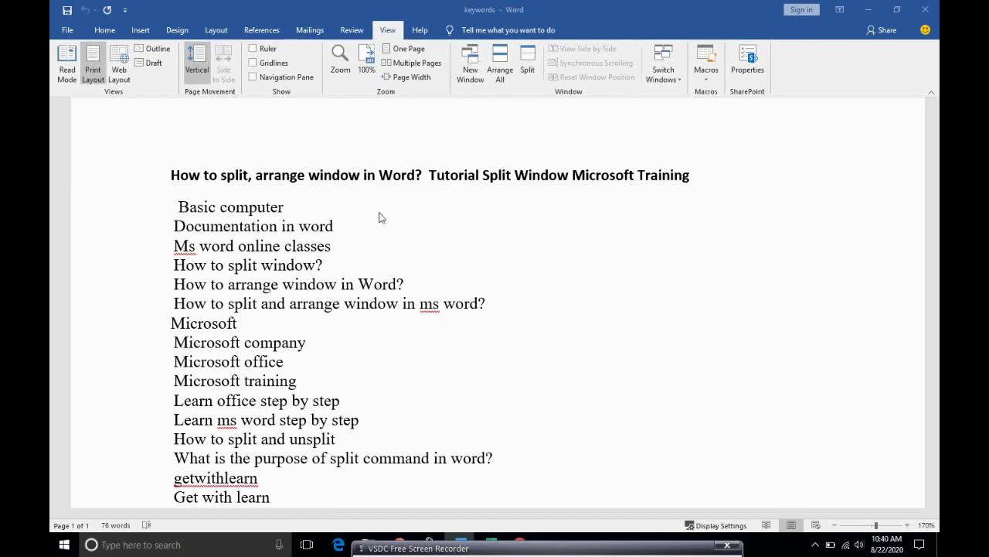
pyautogui.tripleClick(298, 212)
pyautogui.moveTo(298, 210); pyautogui.dragTo(289, 210)
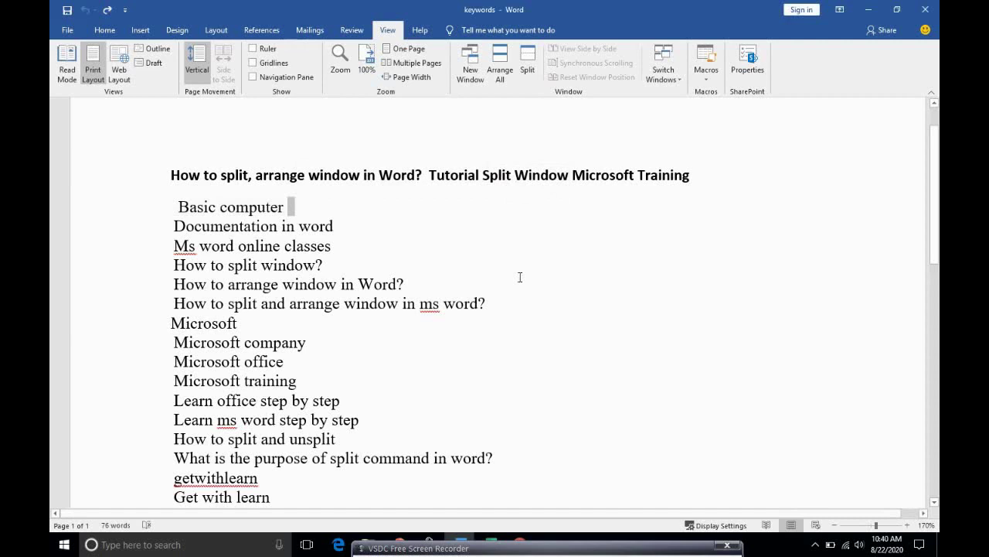
pyautogui.press('alt')
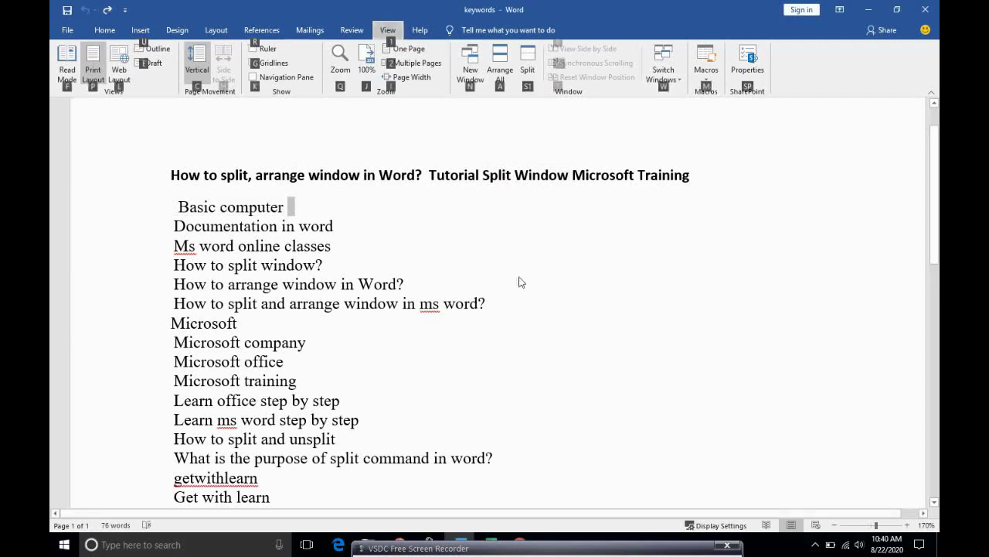
pyautogui.press('n')
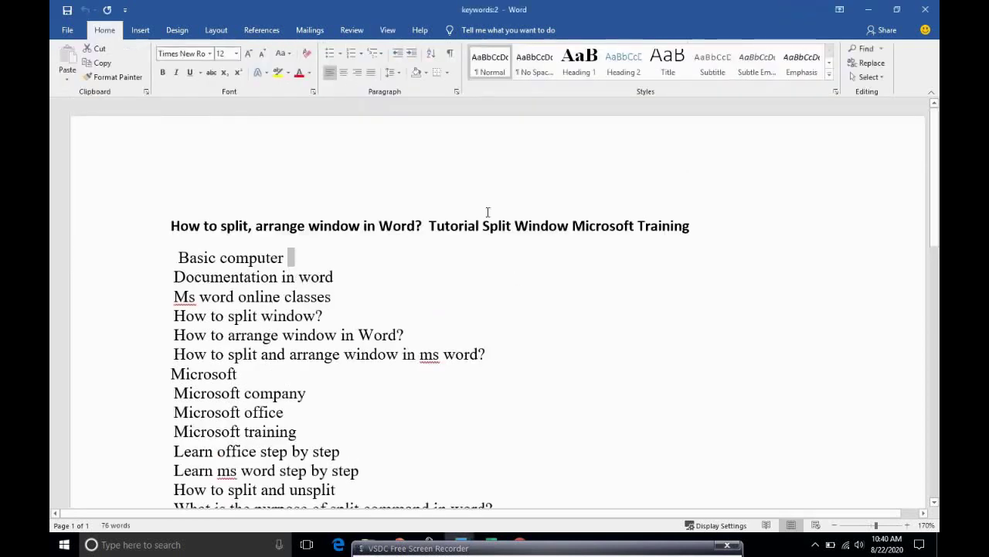
pyautogui.click(298, 257)
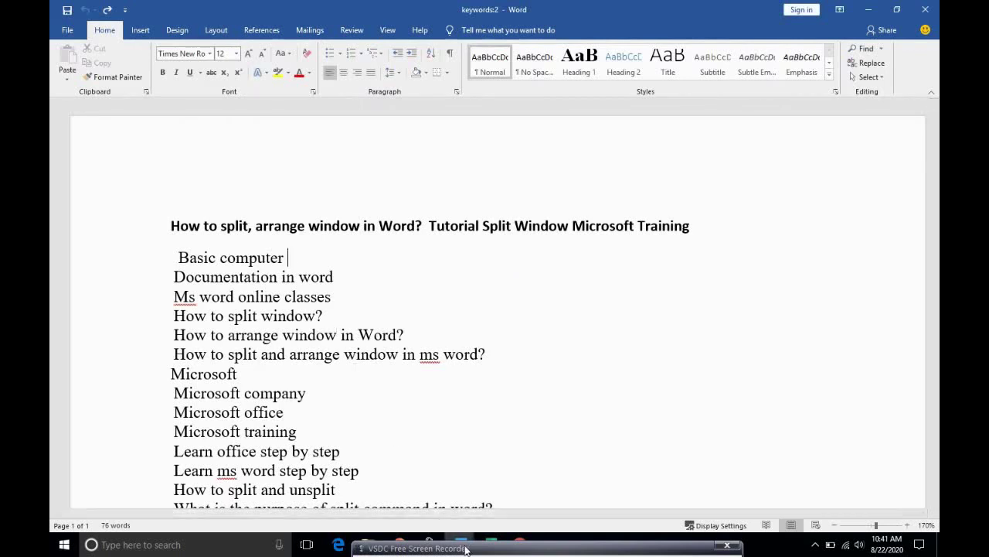
# - Preview the open Word windows from the taskbar and bring keywords:2 to the front
pyautogui.moveTo(471, 548); pyautogui.dragTo(646, 549)
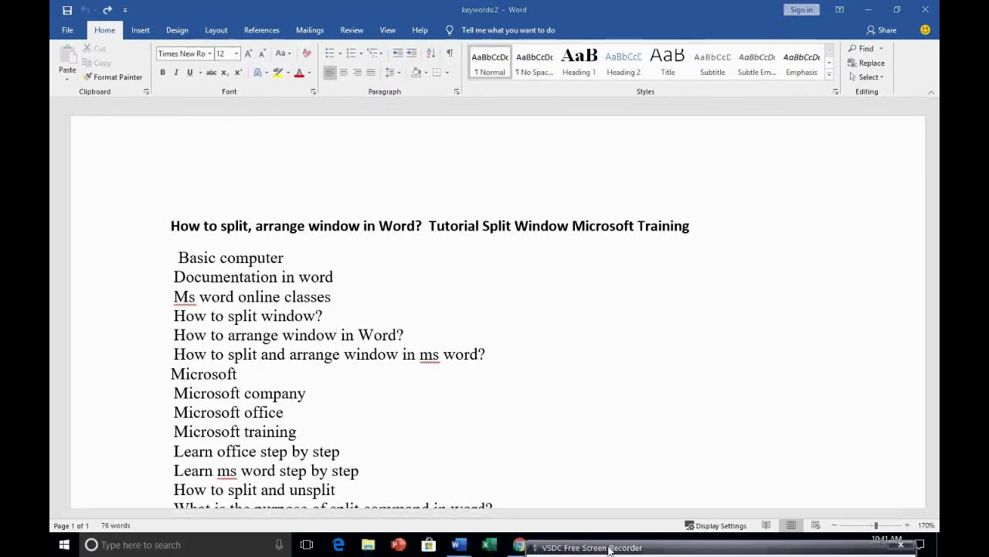
pyautogui.moveTo(461, 550)
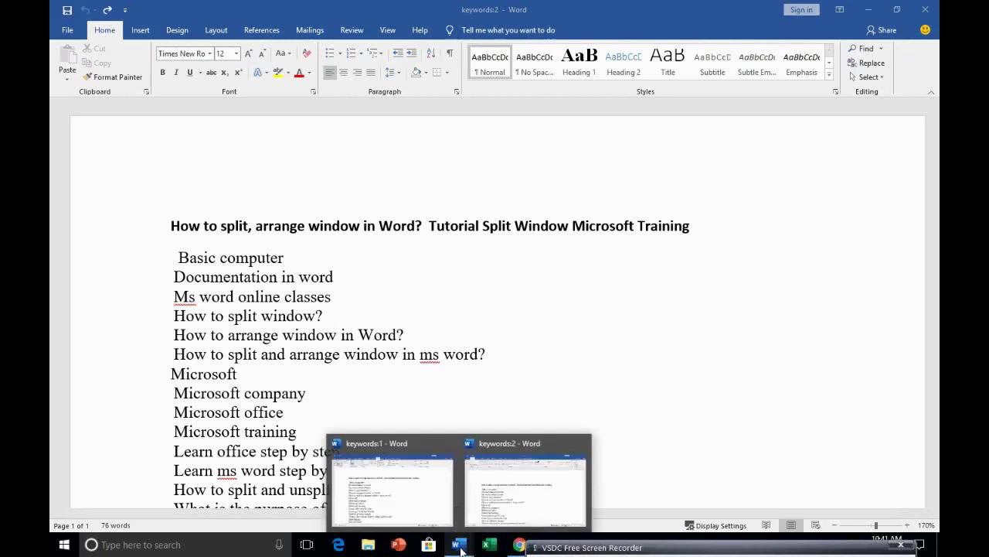
pyautogui.click(487, 509)
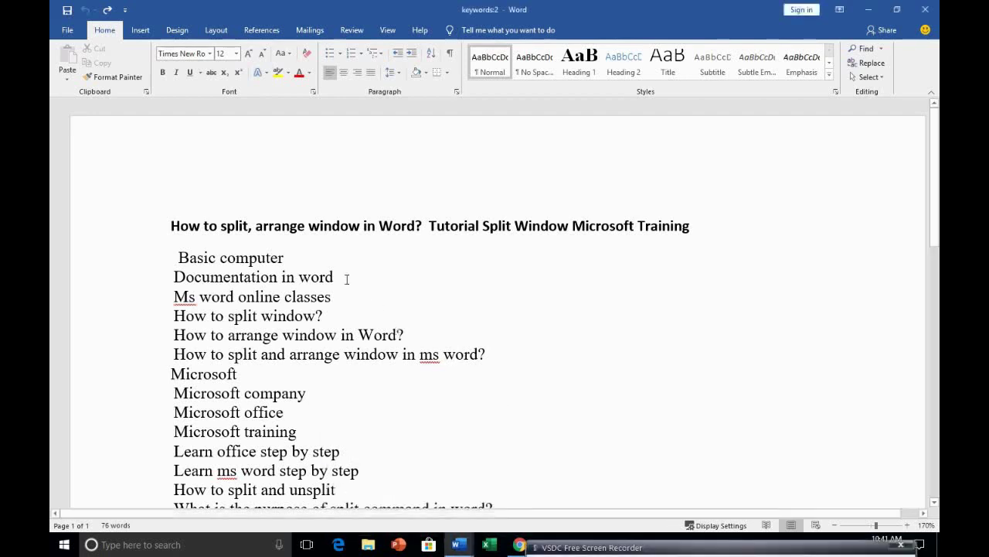
# - Arrange all open document windows on the screen and place the cursor after "Basic computer" in keywords:2
pyautogui.click(387, 31)
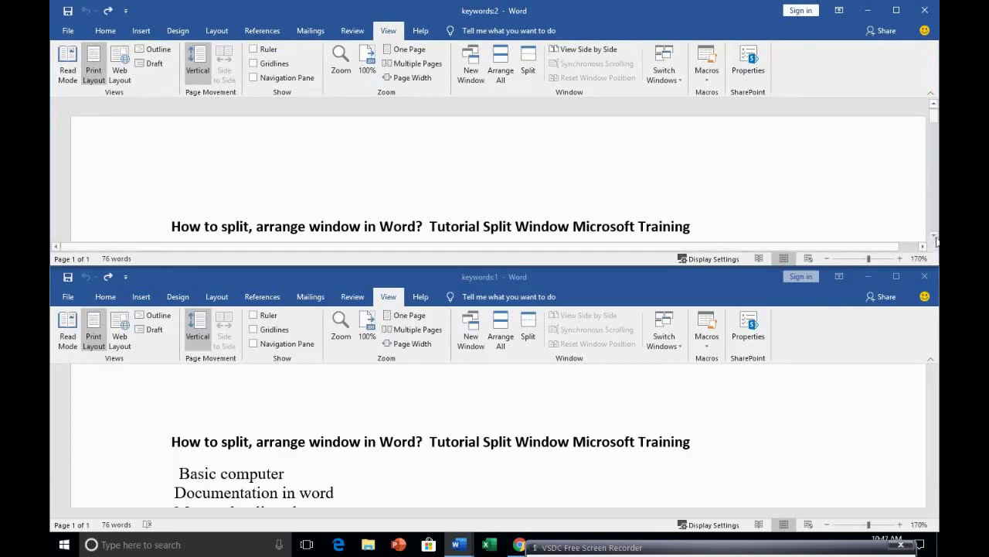
pyautogui.scroll(-2, 446, 175)
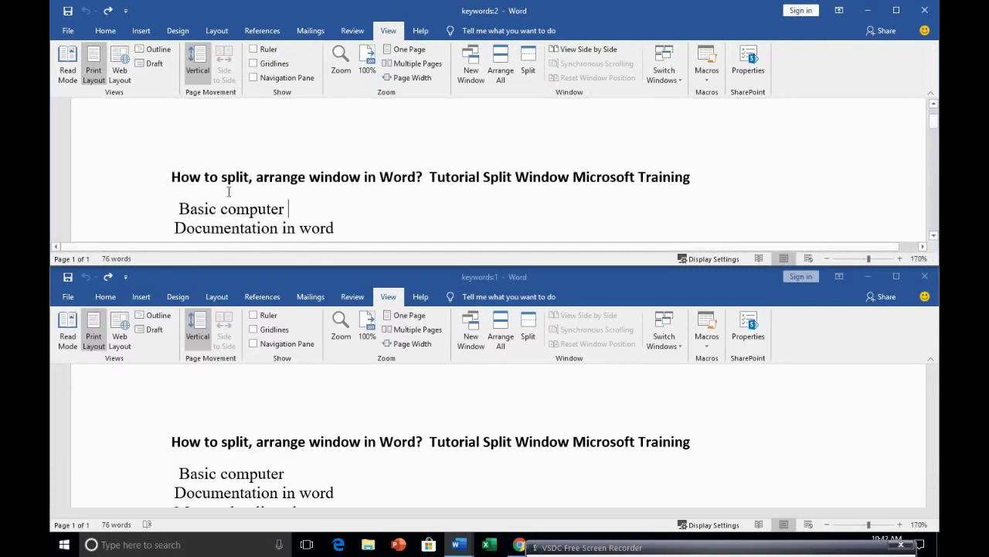
pyautogui.click(285, 209)
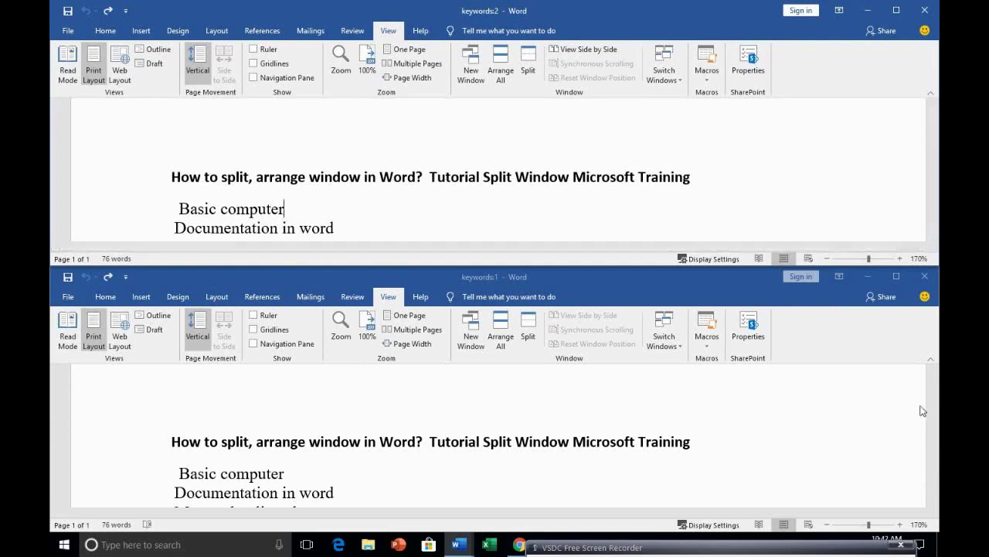
# - In the keywords:1 window, enclose the last line, Get with learn, in double quotation marks
pyautogui.click(561, 277)
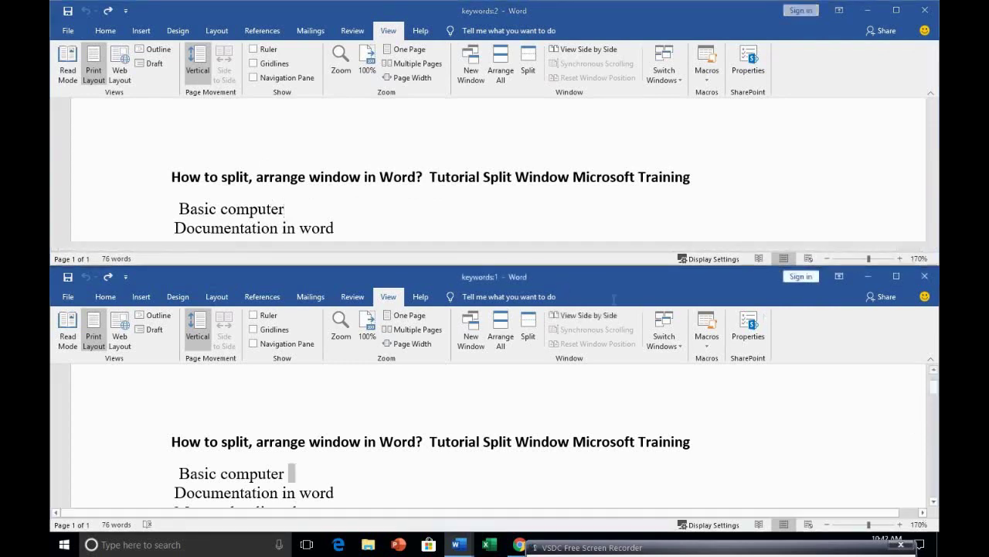
pyautogui.moveTo(934, 387); pyautogui.dragTo(936, 428)
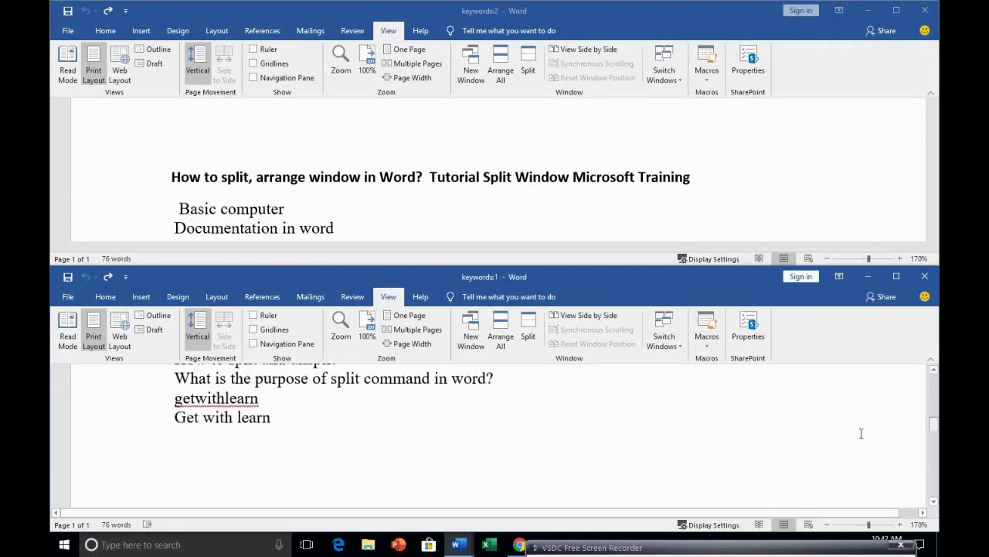
pyautogui.click(274, 419)
pyautogui.write('"')
pyautogui.click(179, 420)
pyautogui.write('"')
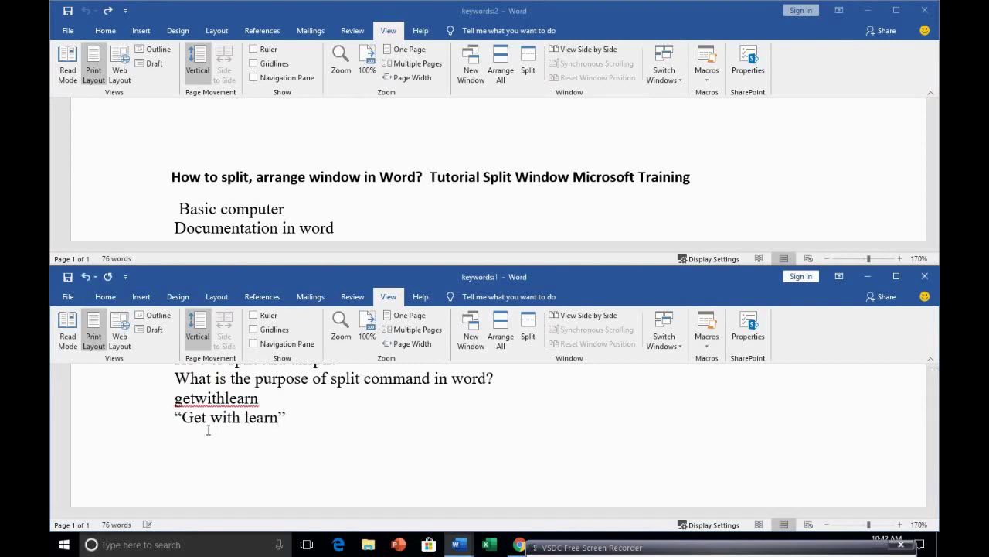
# - In the keywords:2 window, enclose the line Basic computer in double quotation marks and view the end of the list
pyautogui.click(294, 213)
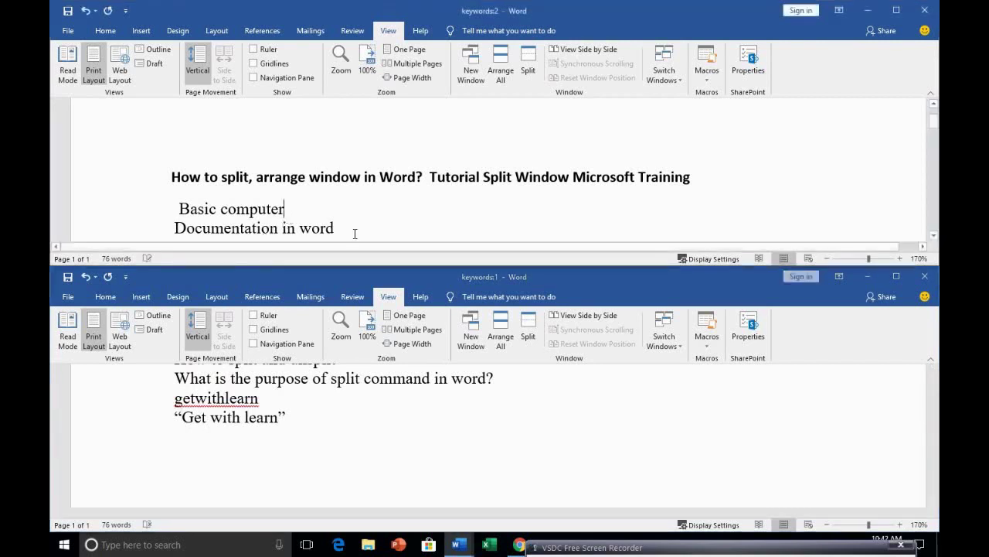
pyautogui.write('"')
pyautogui.press('Home')
pyautogui.press('Right')
pyautogui.write('"')
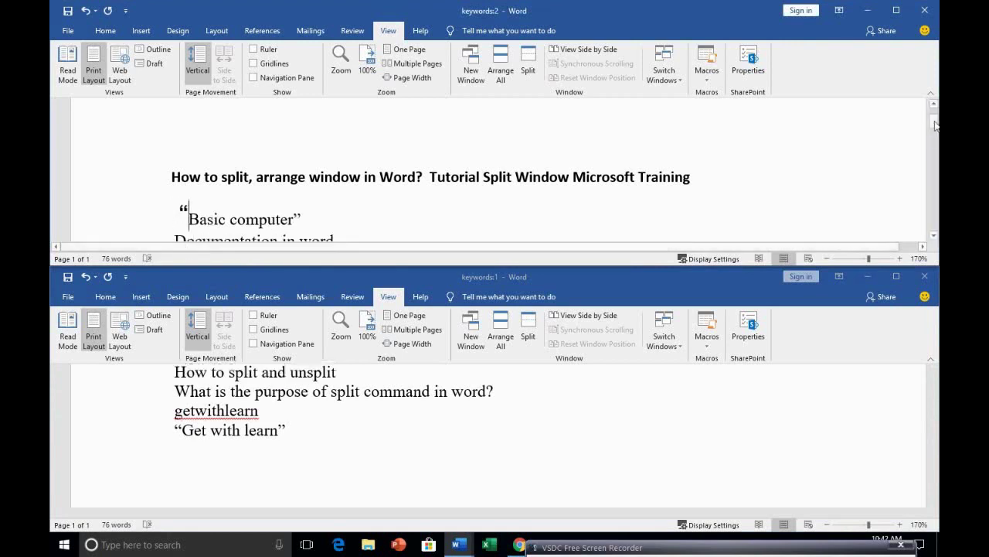
pyautogui.moveTo(933, 122); pyautogui.dragTo(934, 158)
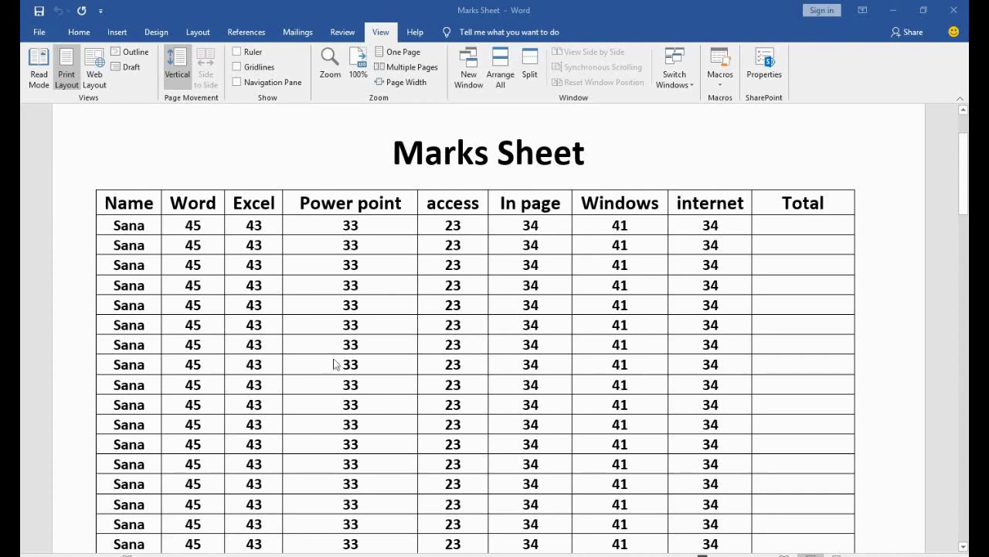
# - Look through the Marks Sheet table, split the document window into two panes, and remove the split
pyautogui.moveTo(964, 159); pyautogui.dragTo(963, 350)
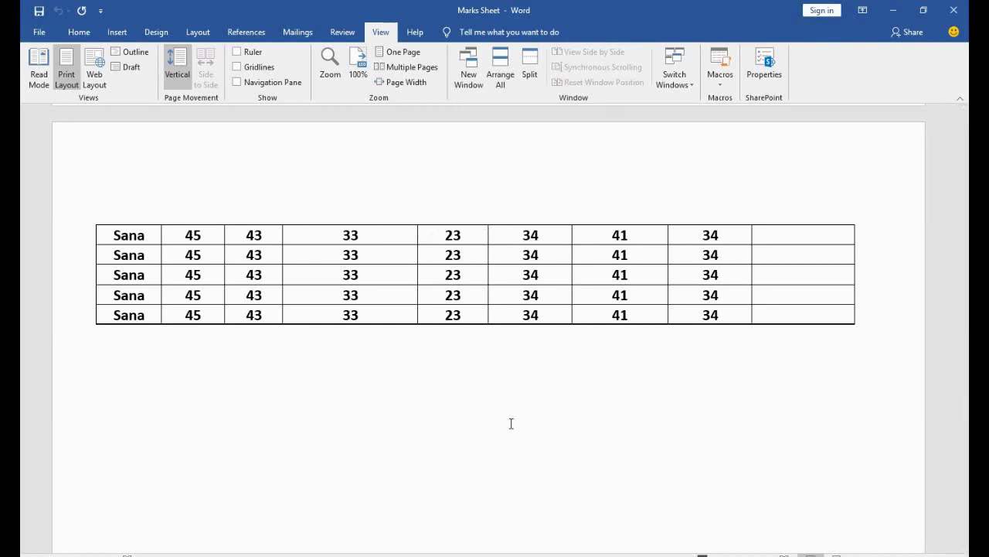
pyautogui.moveTo(963, 364); pyautogui.dragTo(966, 158)
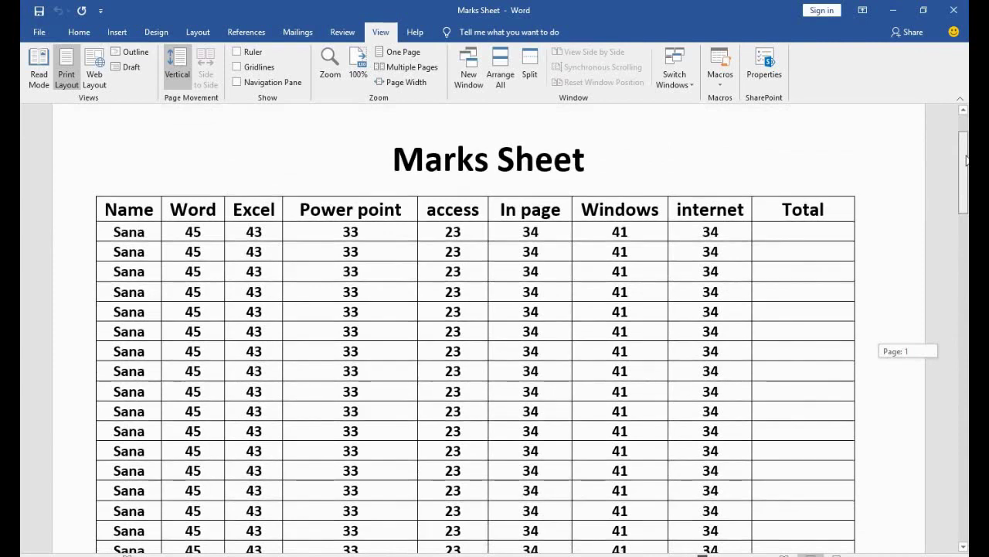
pyautogui.moveTo(966, 162)
pyautogui.mouseDown()
pyautogui.moveTo(965, 186)
pyautogui.moveTo(964, 147)
pyautogui.mouseUp()
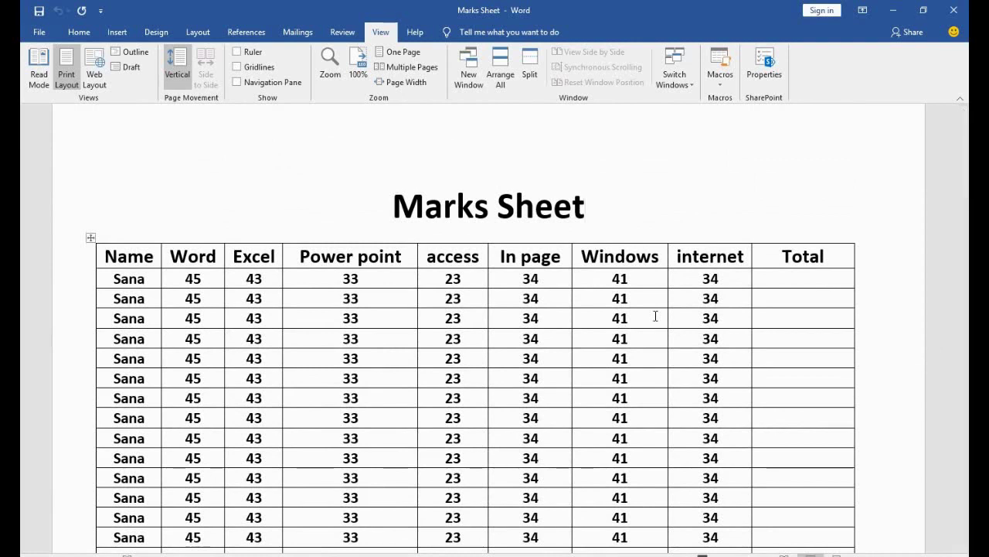
pyautogui.click(530, 57)
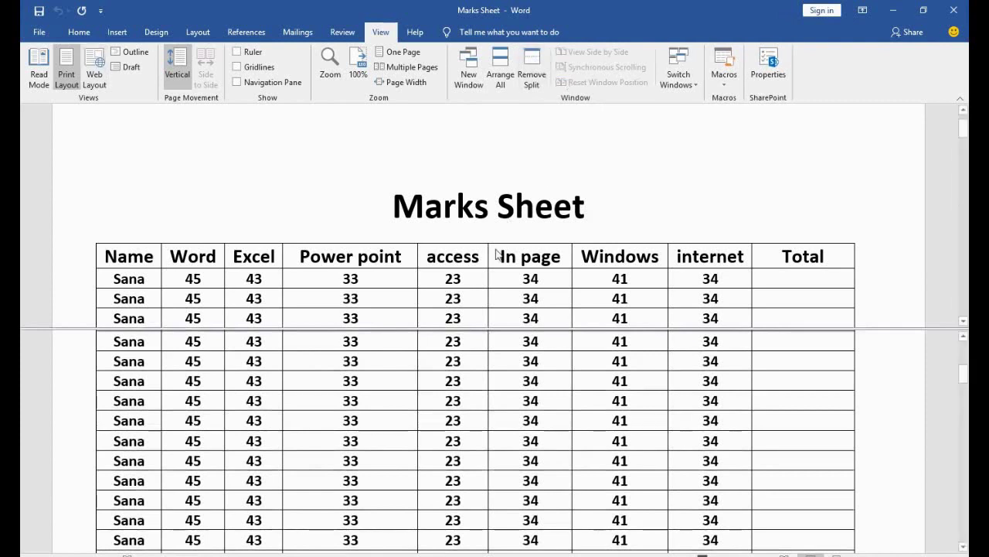
pyautogui.moveTo(477, 330)
pyautogui.mouseDown()
pyautogui.moveTo(483, 296)
pyautogui.moveTo(477, 331)
pyautogui.mouseUp()
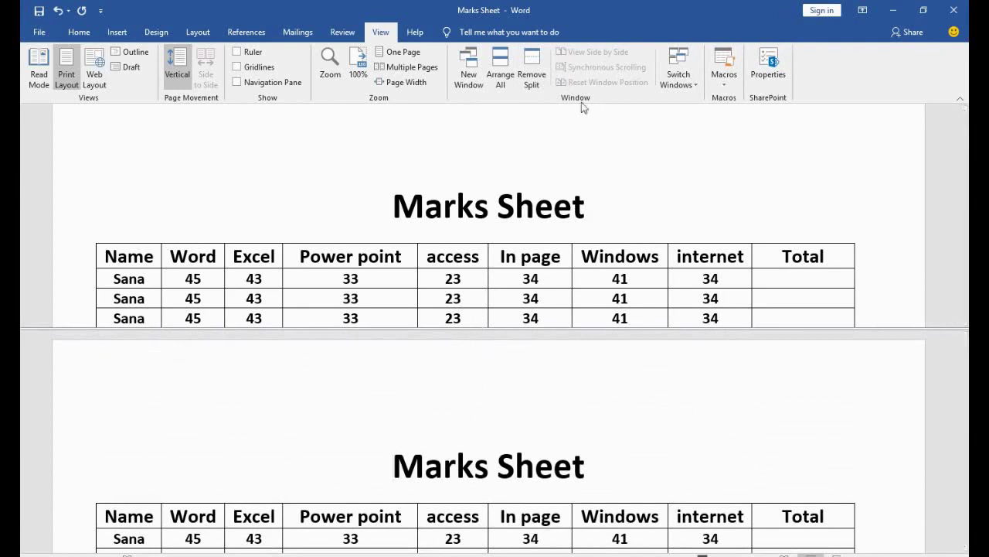
pyautogui.click(534, 68)
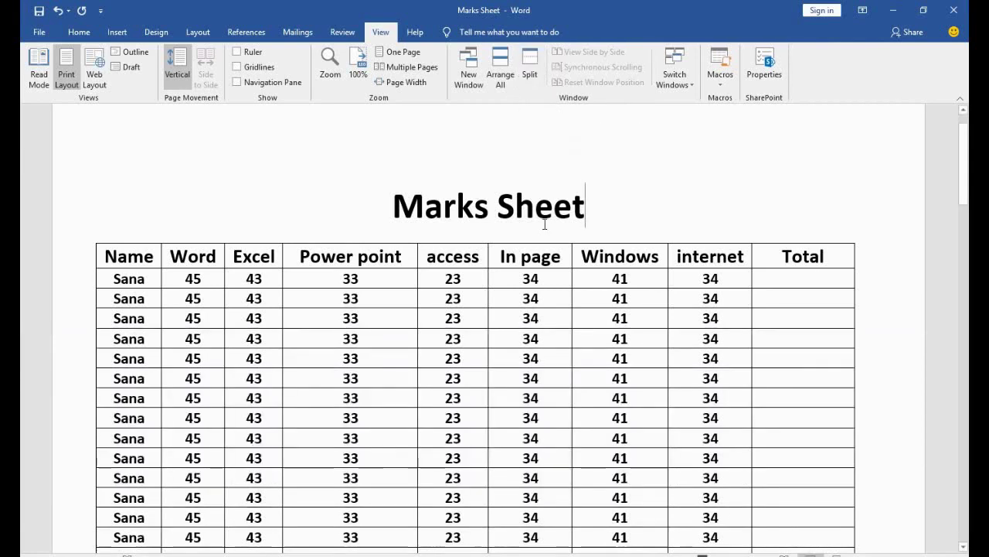
# - Split the Marks Sheet window with the table's last rows in the lower pane and the divider just below the header row
pyautogui.click(152, 260)
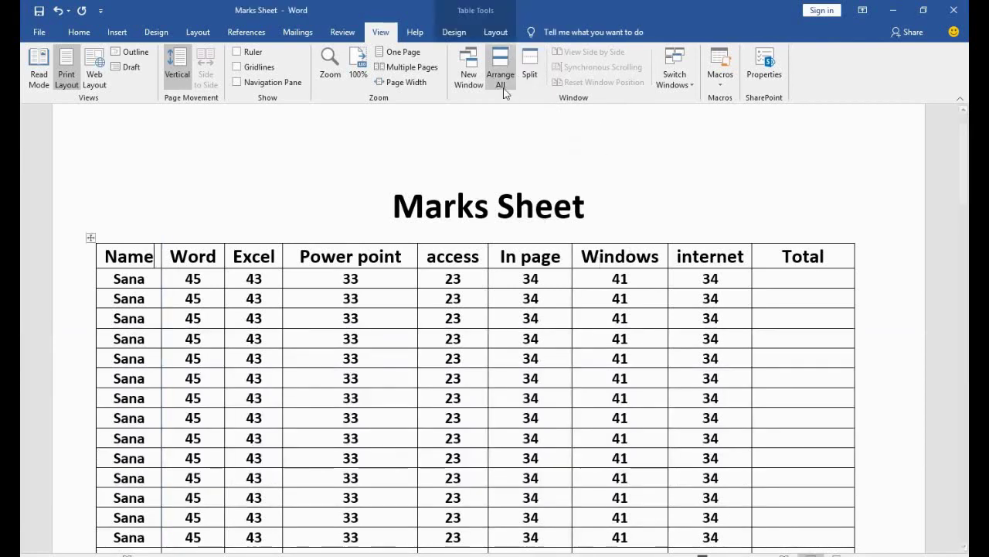
pyautogui.click(530, 68)
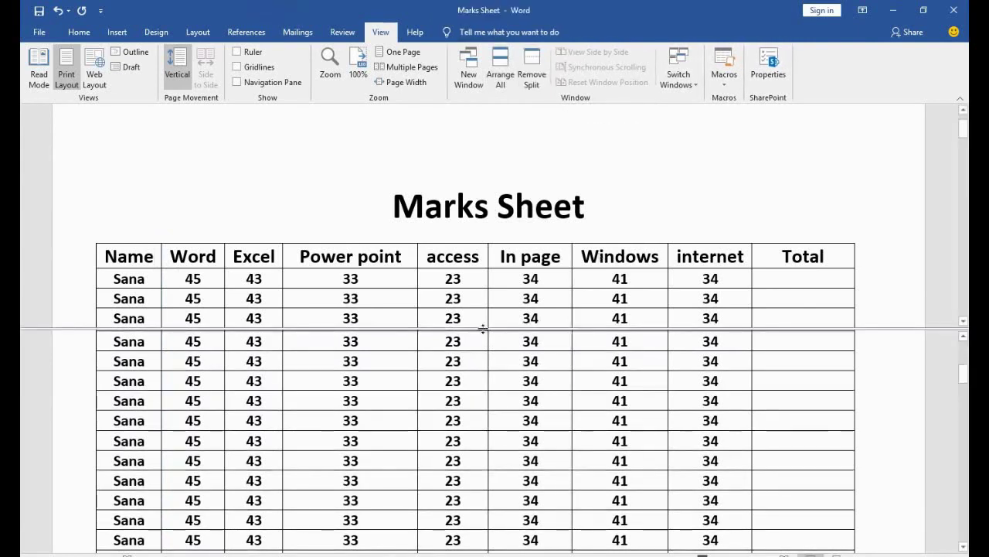
pyautogui.hotkey('ctrl', 'Home')
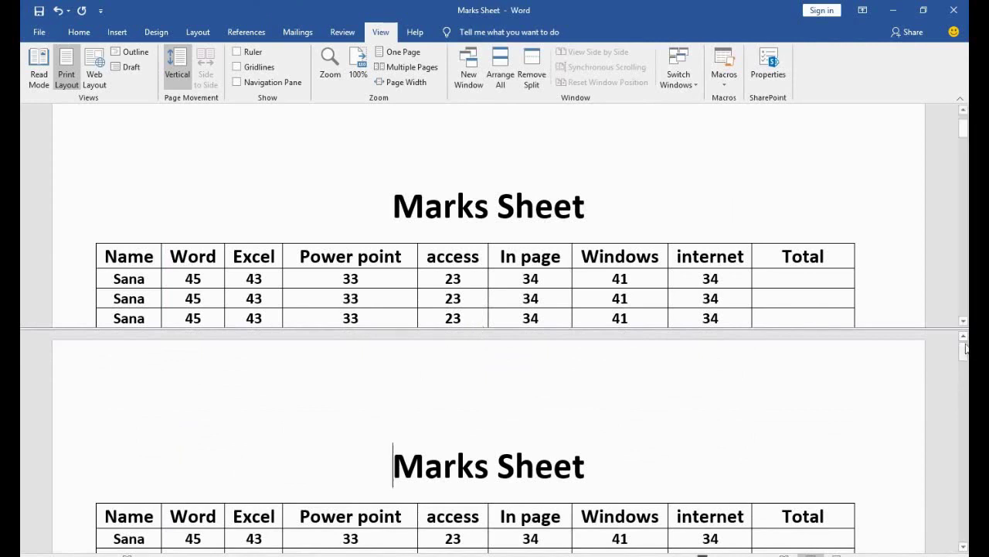
pyautogui.moveTo(964, 351); pyautogui.dragTo(965, 451)
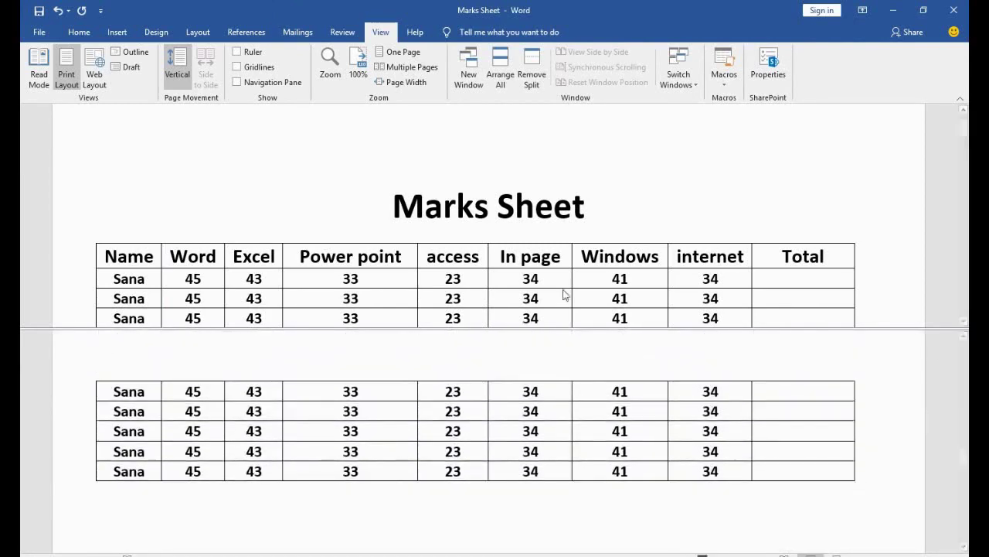
pyautogui.click(155, 256)
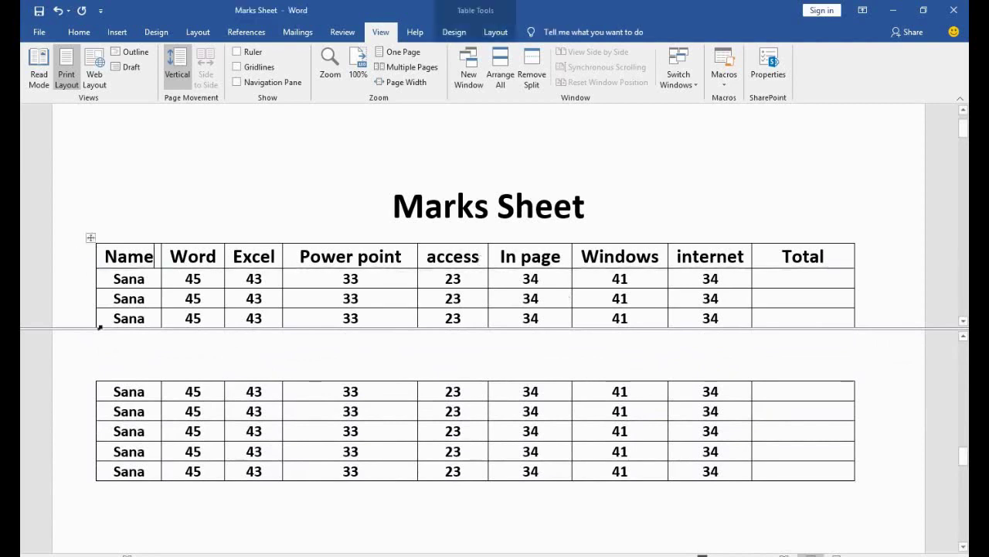
pyautogui.moveTo(99, 327); pyautogui.dragTo(107, 267)
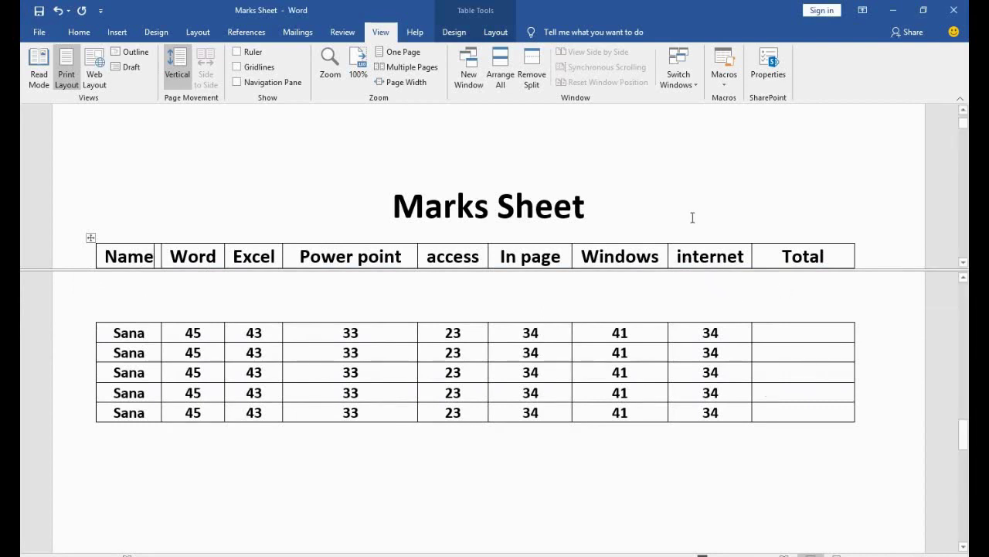
# - Remove the split from the Marks Sheet window and return to the beginning of the document
pyautogui.click(538, 60)
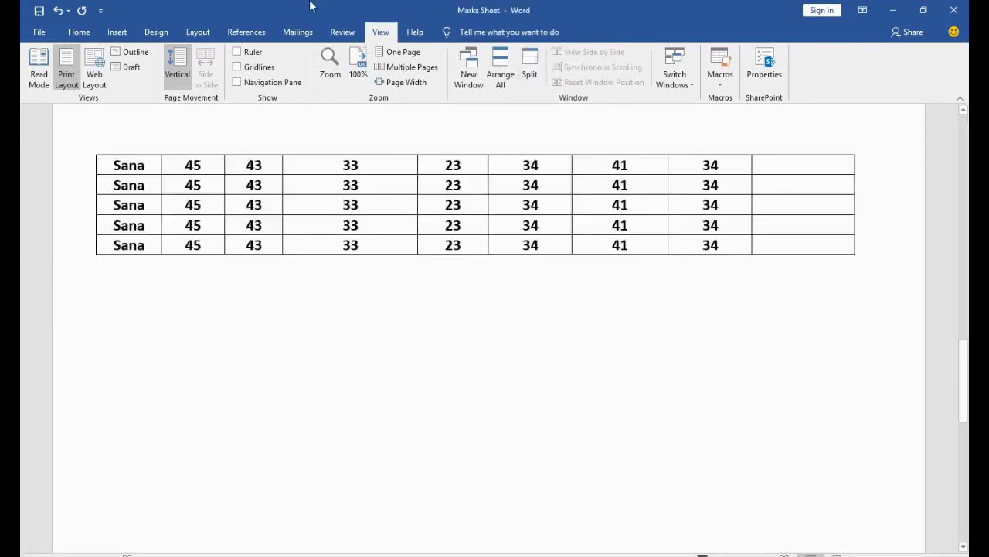
pyautogui.hotkey('ctrl', 'Home')
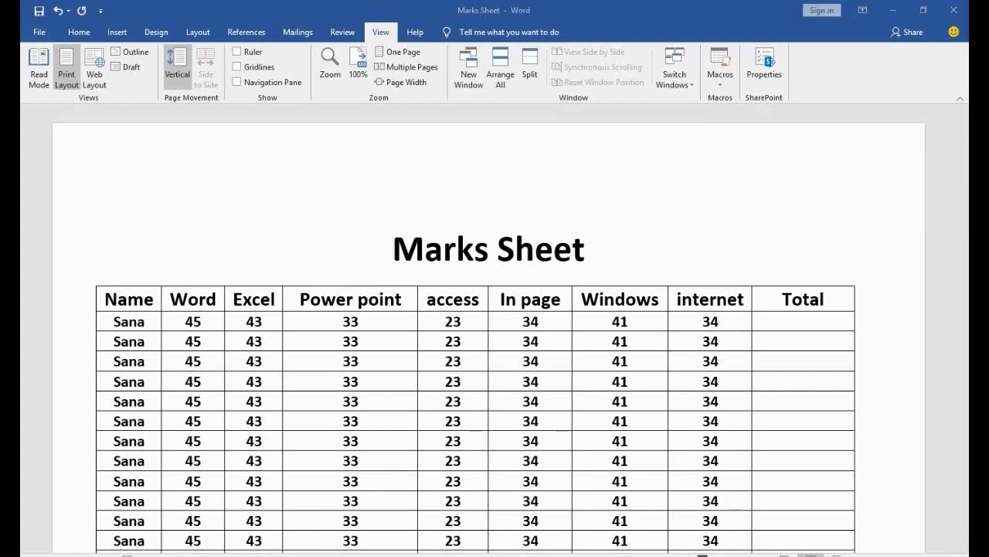
# - Open a second window of the Marks Sheet document
pyautogui.moveTo(457, 556)
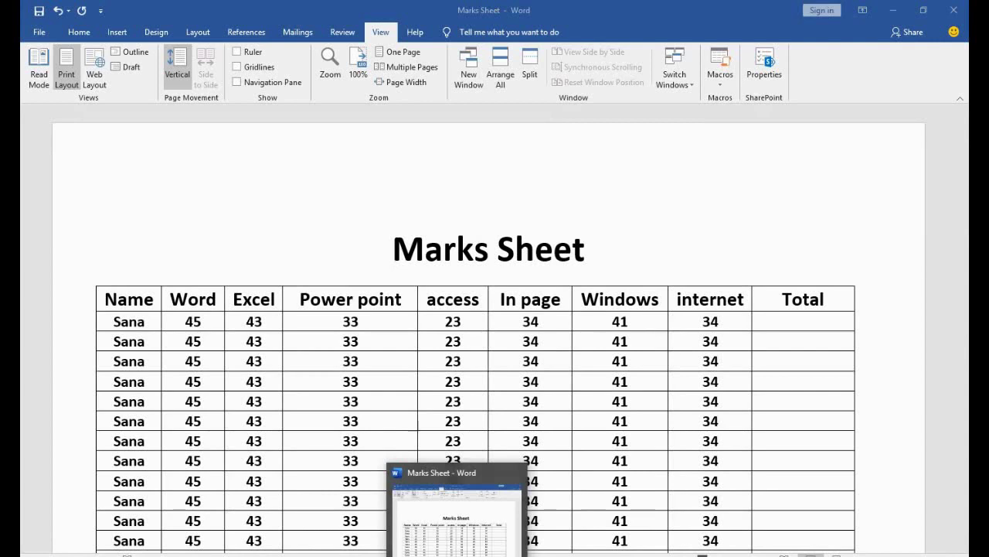
pyautogui.click(470, 68)
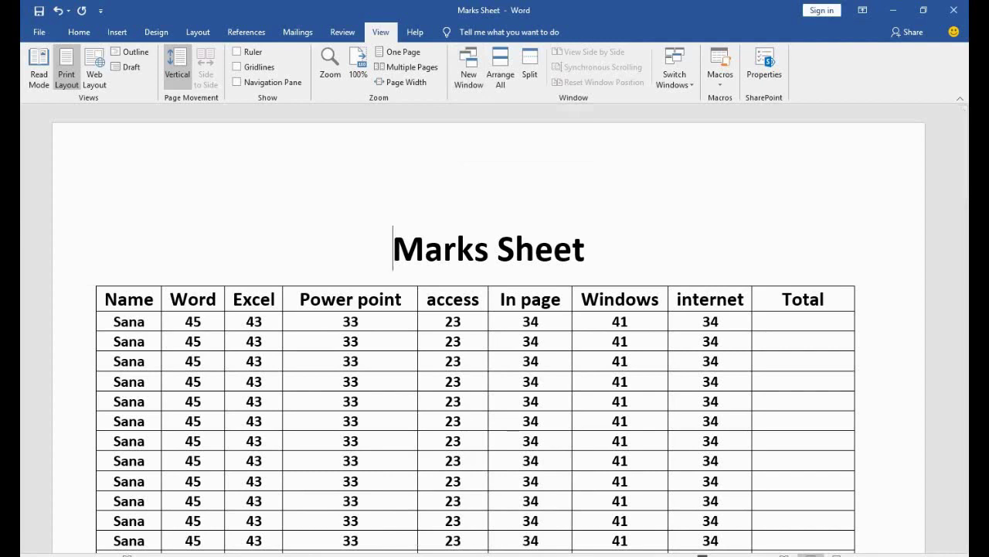
pyautogui.click(477, 67)
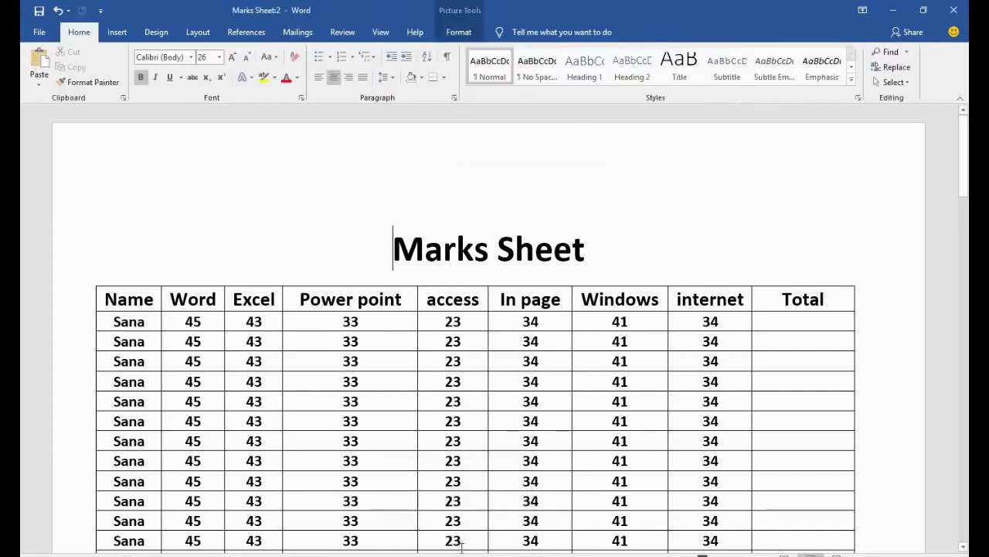
pyautogui.click(555, 321)
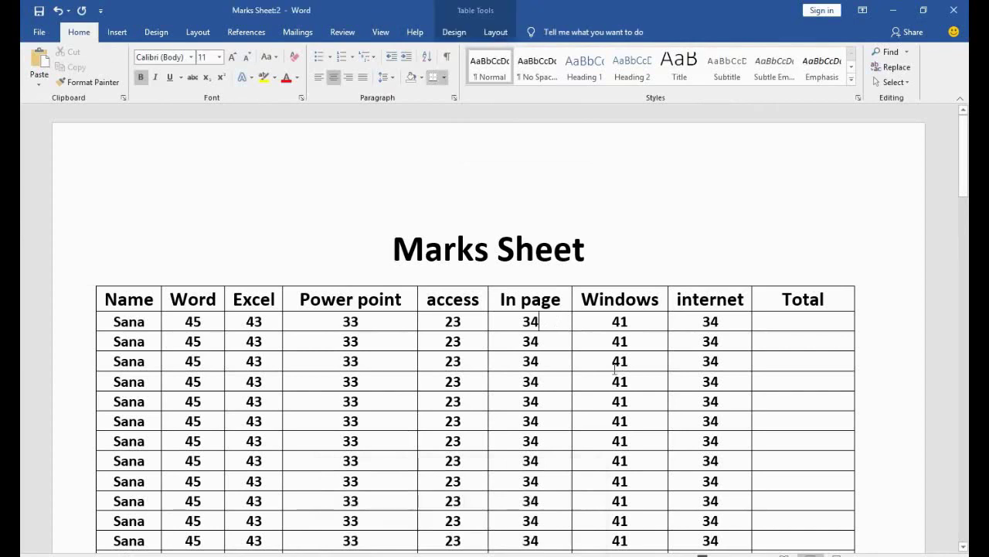
# - View the two Marks Sheet windows side by side and scroll them together across to the table's middle columns
pyautogui.click(380, 35)
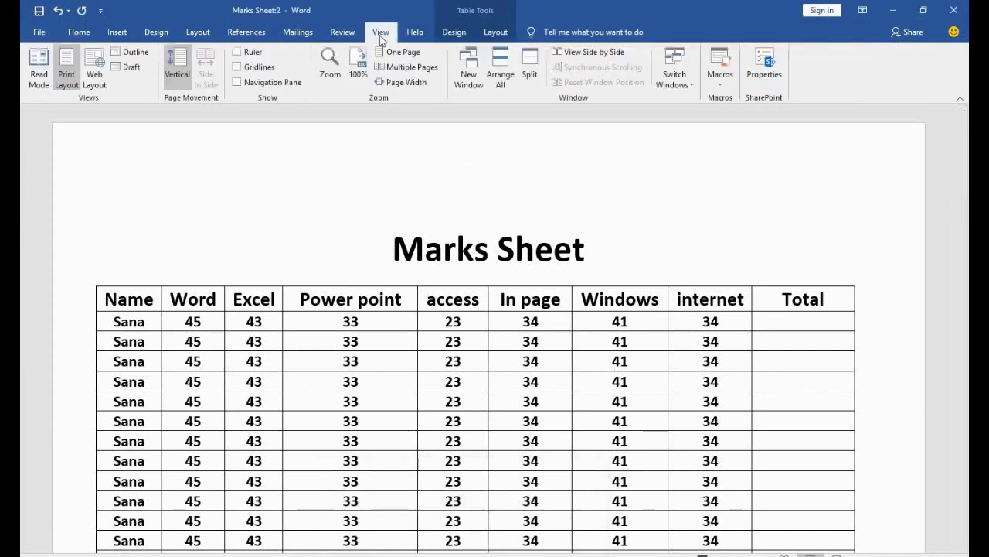
pyautogui.click(607, 52)
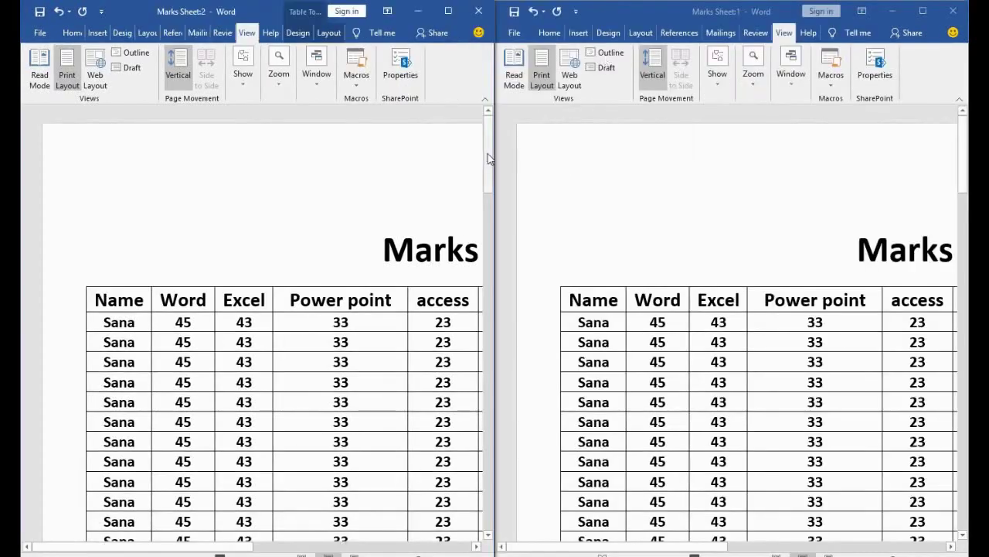
pyautogui.moveTo(488, 156)
pyautogui.mouseDown()
pyautogui.moveTo(484, 364)
pyautogui.moveTo(477, 142)
pyautogui.mouseUp()
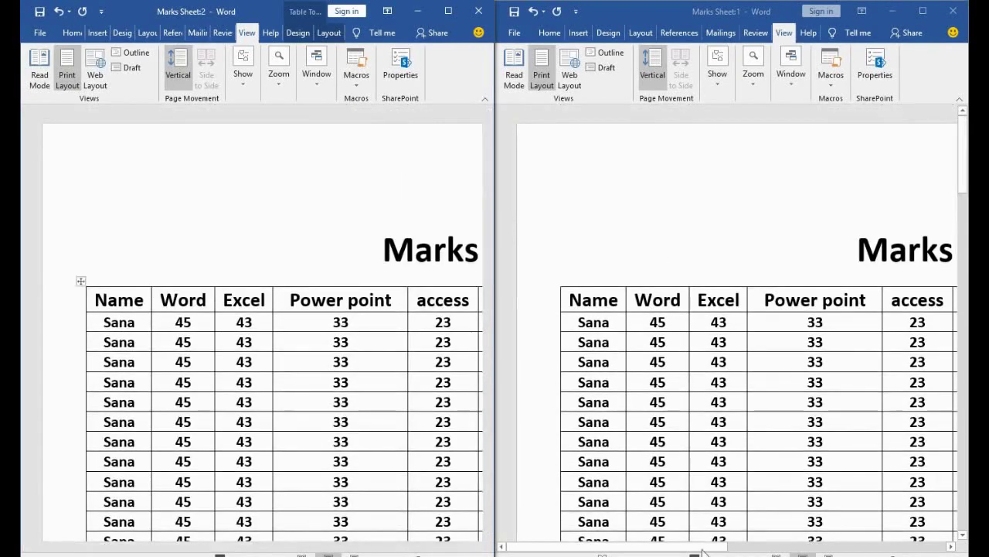
pyautogui.moveTo(705, 547); pyautogui.dragTo(801, 538)
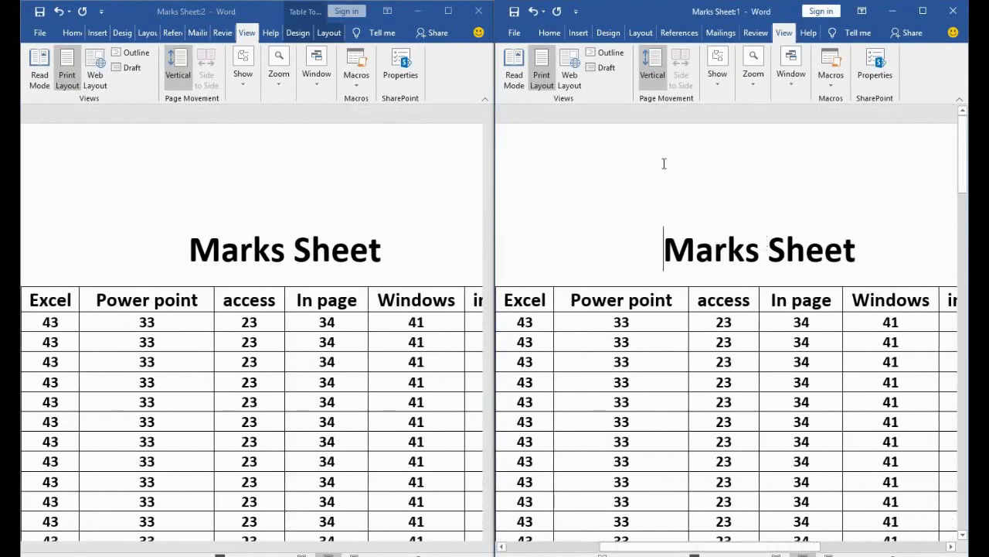
# - Turn off synchronous scrolling and scroll only the Marks Sheet:1 window down to the table's end, then activate the Marks Sheet:2 window
pyautogui.click(792, 88)
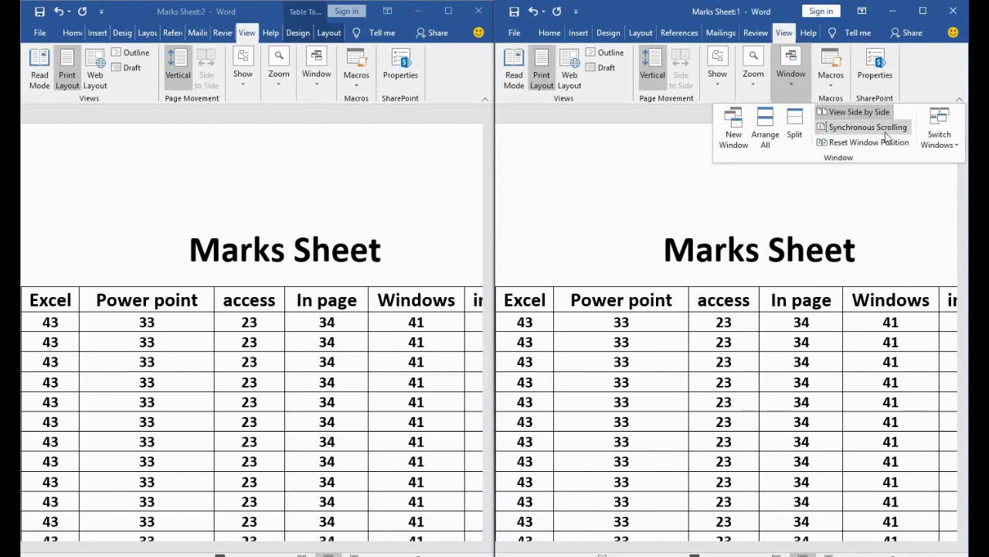
pyautogui.click(527, 319)
pyautogui.click(526, 322)
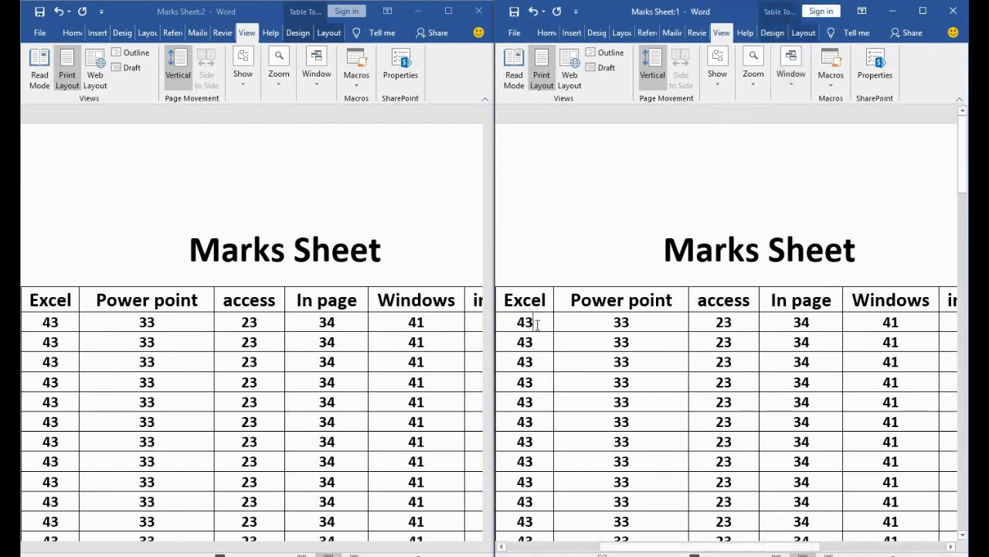
pyautogui.moveTo(965, 140); pyautogui.dragTo(965, 286)
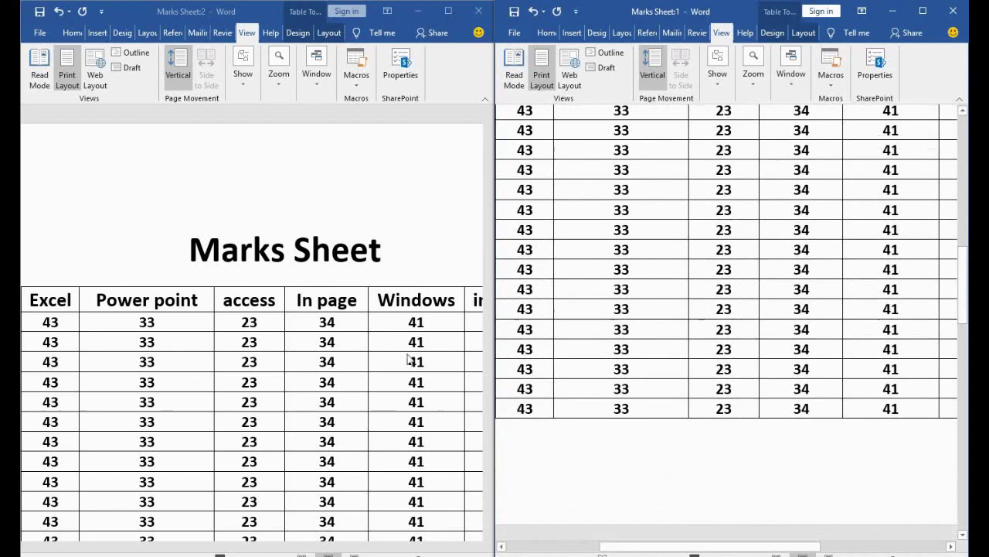
pyautogui.click(337, 326)
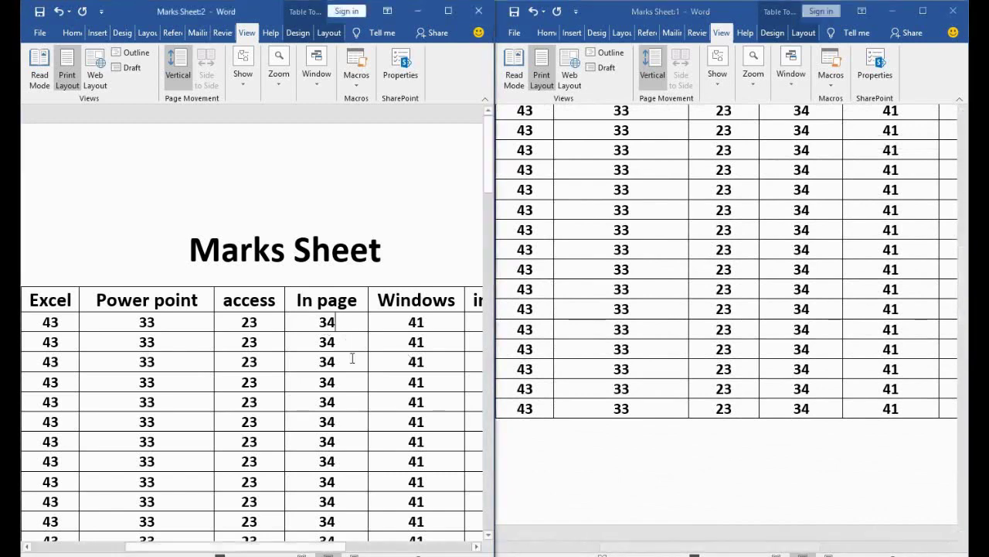